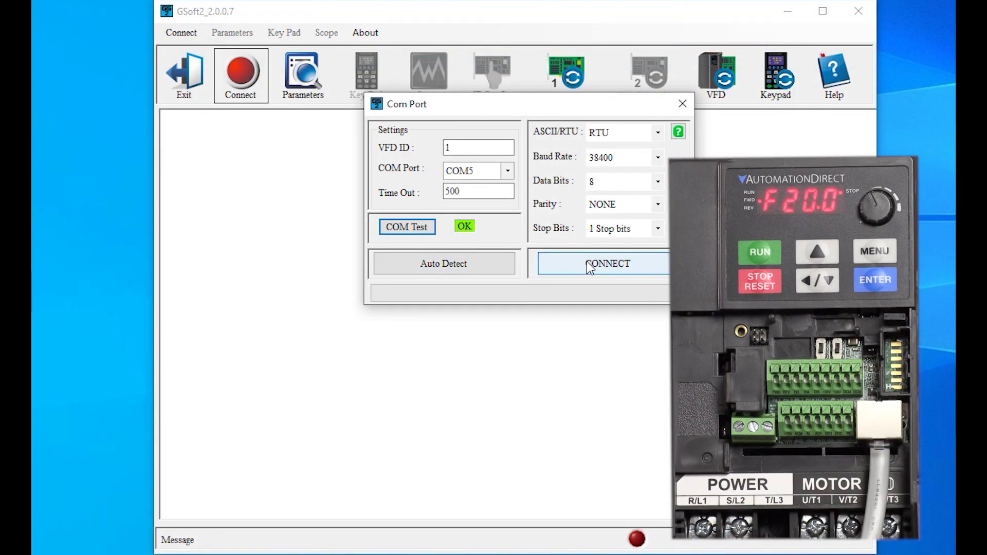
- Connect to the drive on COM5 with RTU at 38400 baud and read its parameters into the parameter table
{"action": "left_click", "coordinate": [587, 263]}
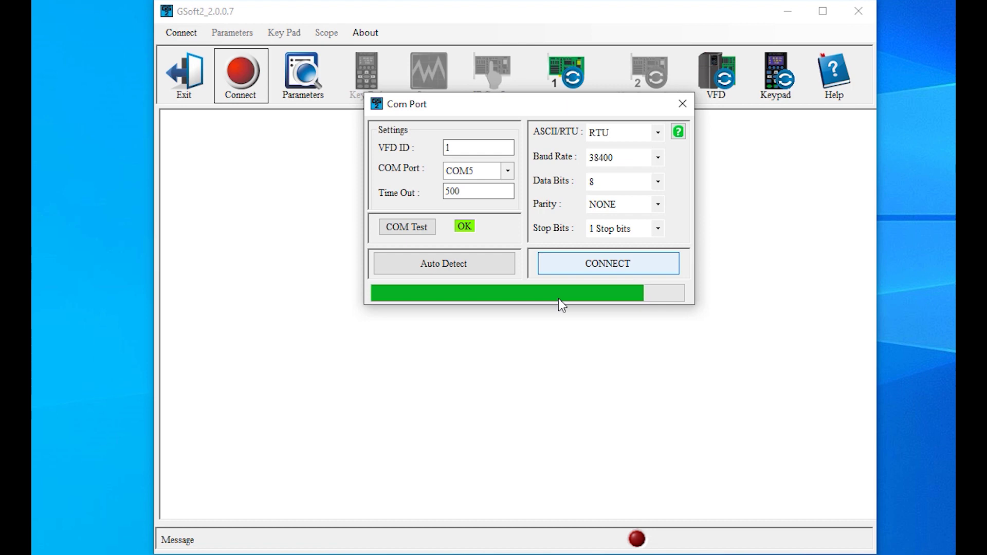
{"action": "left_click", "coordinate": [304, 95]}
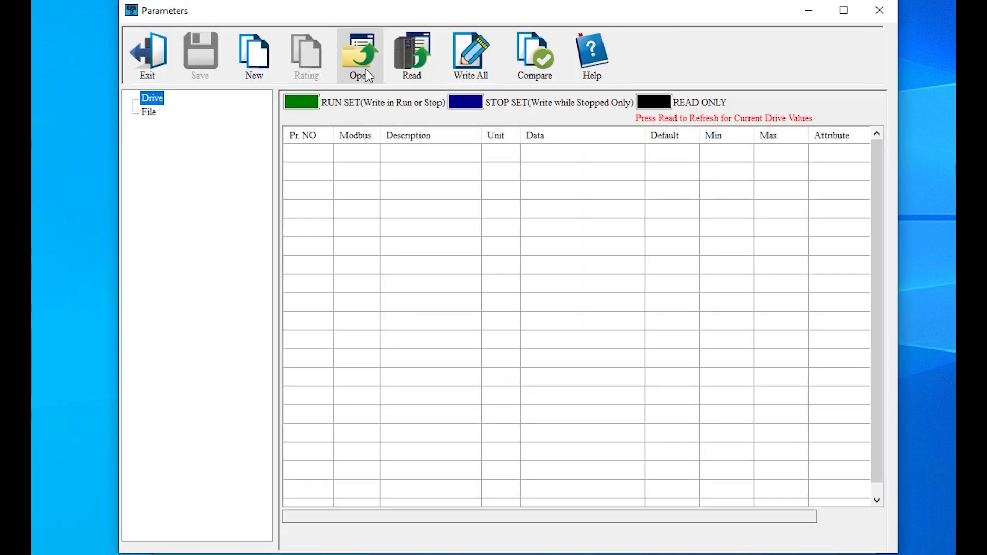
{"action": "left_click", "coordinate": [429, 59]}
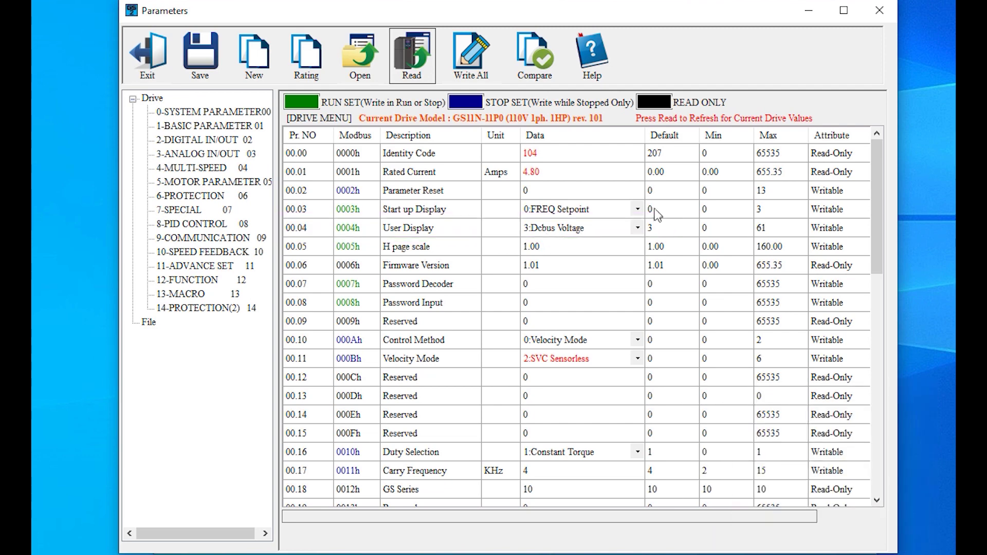
{"action": "left_click", "coordinate": [405, 62]}
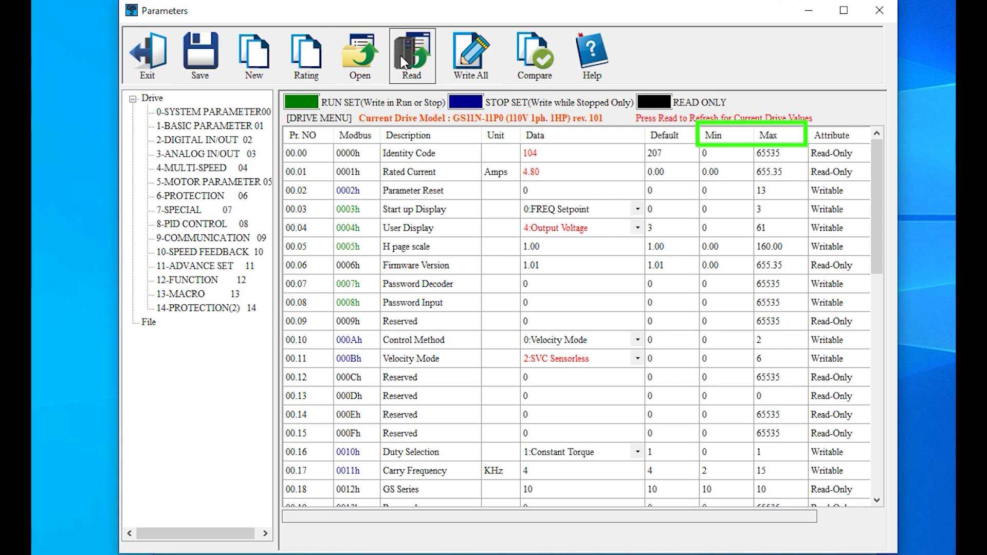
- Set the User Display parameter (00.04) to 8:Output Torque % and write it to the drive
{"action": "left_click", "coordinate": [637, 228]}
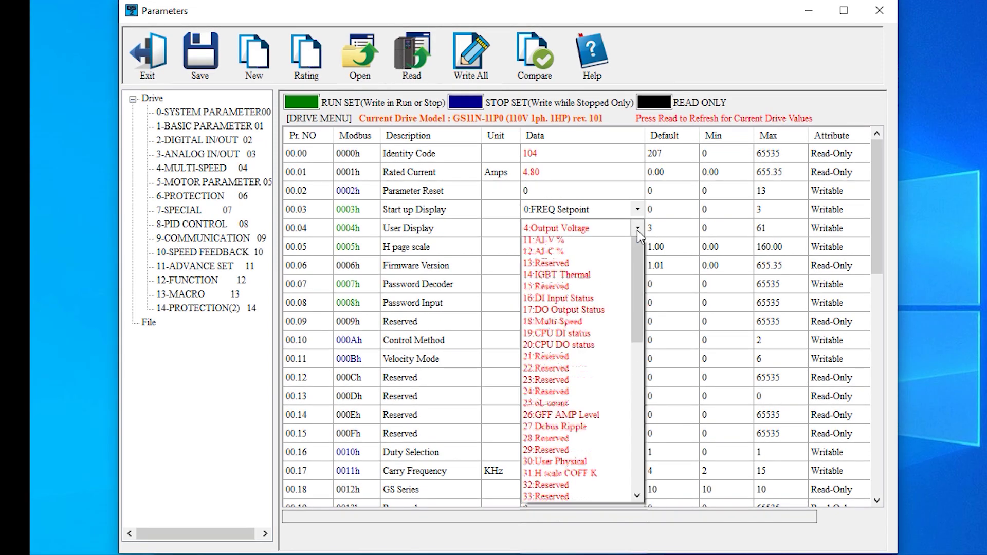
{"action": "scroll", "coordinate": [589, 262], "scroll_direction": "up", "scroll_amount": 1}
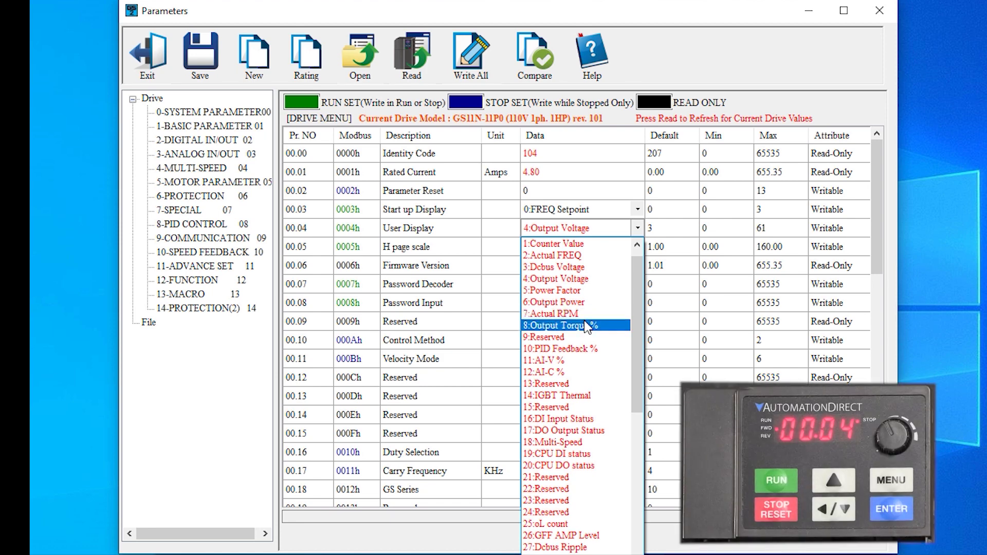
{"action": "left_click", "coordinate": [586, 325]}
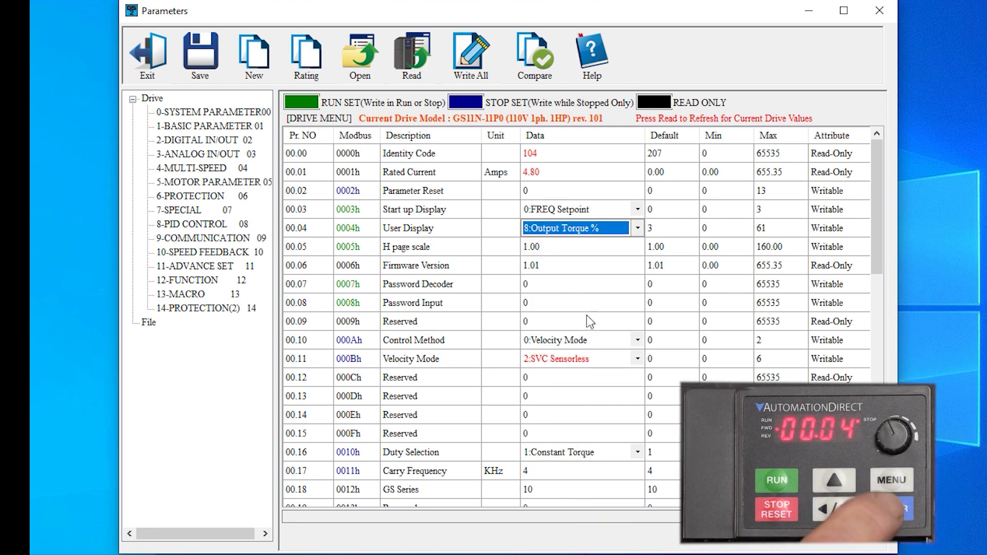
{"action": "left_click", "coordinate": [590, 304]}
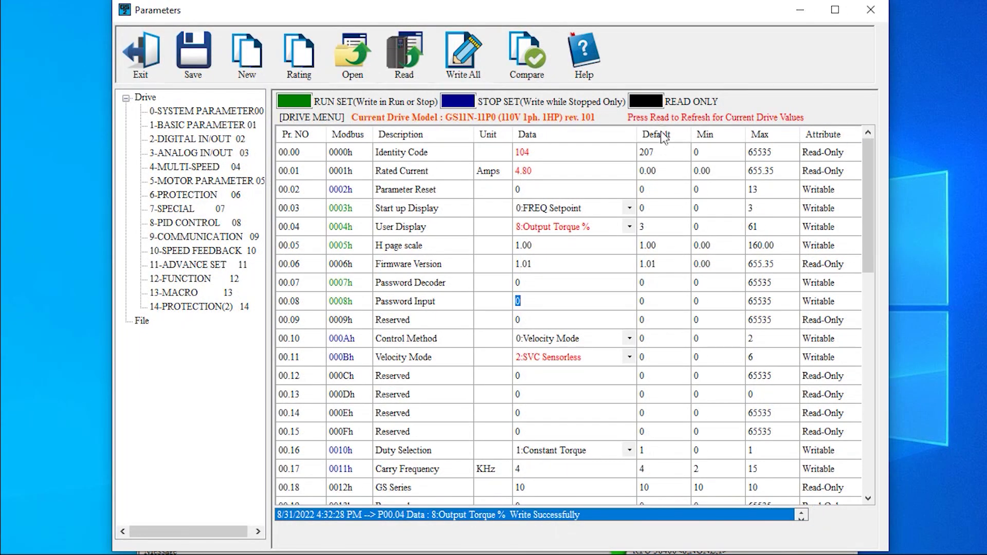
- Open the virtual keypad and place it beside the parameter table so both can be used together
{"action": "left_click", "coordinate": [800, 10]}
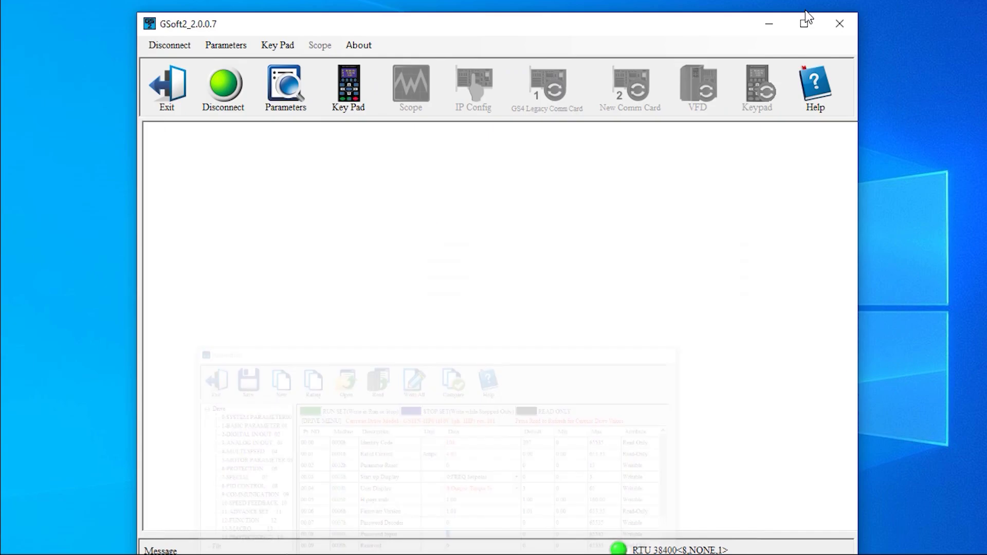
{"action": "left_click", "coordinate": [348, 87]}
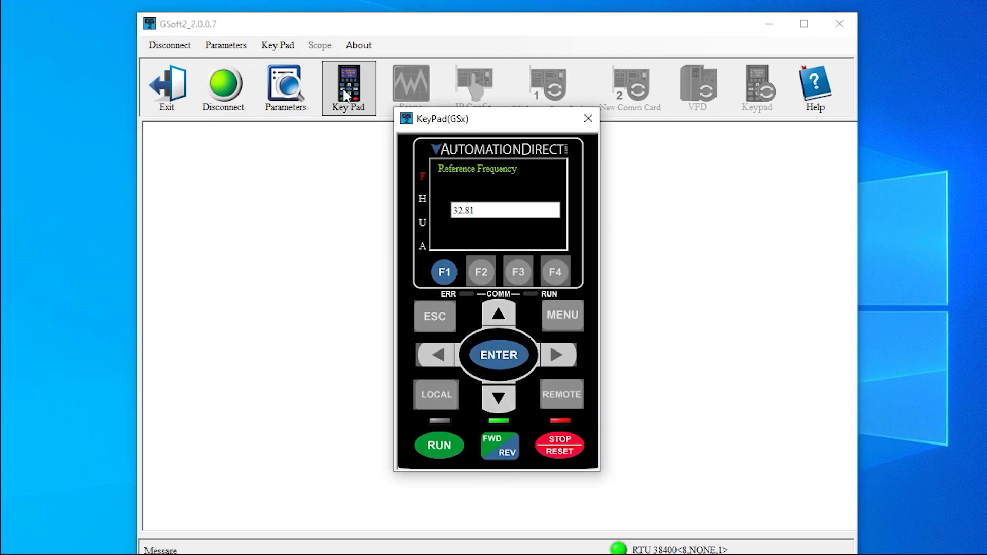
{"action": "left_click", "coordinate": [286, 86]}
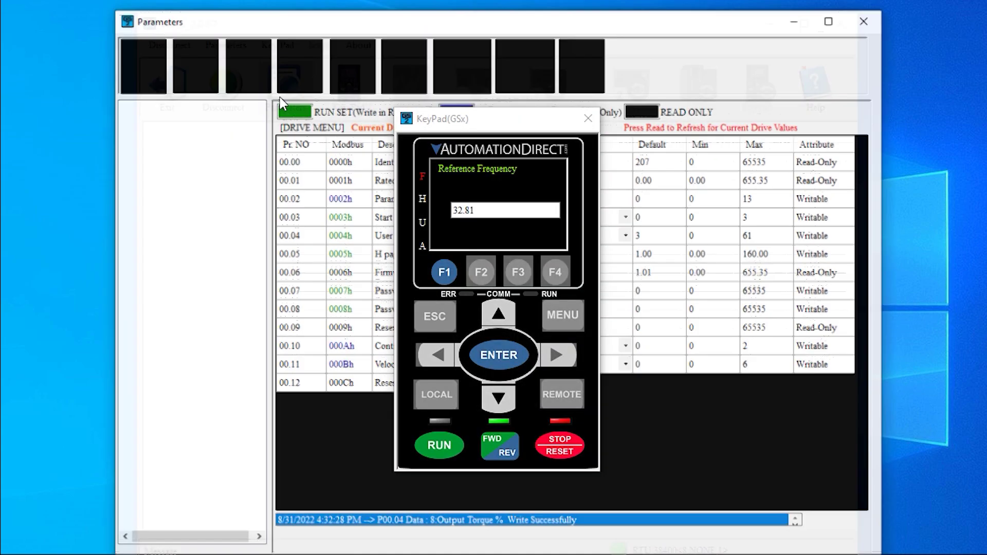
{"action": "left_click_drag", "start_coordinate": [486, 120], "coordinate": [107, 140]}
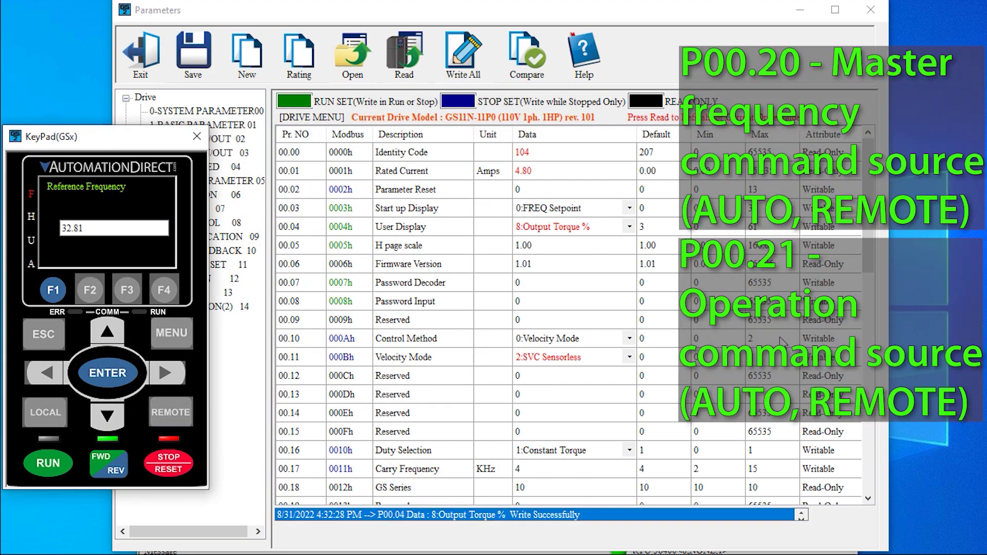
- Set Source of FREQ (00.20) to 1:RS485 COMM and Source of OPER (00.21) to 2:RS485 Interface
{"action": "left_click_drag", "start_coordinate": [869, 248], "coordinate": [874, 360]}
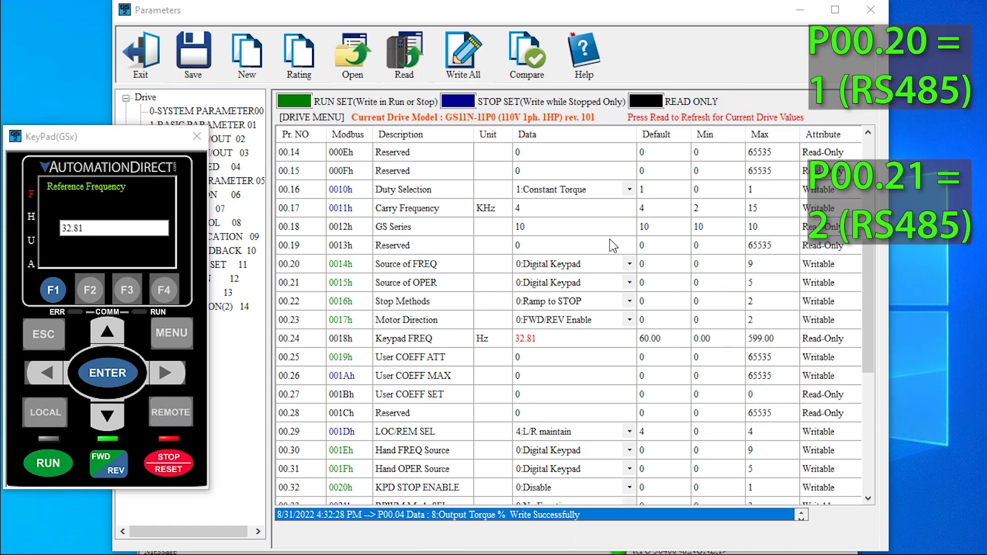
{"action": "left_click", "coordinate": [629, 264]}
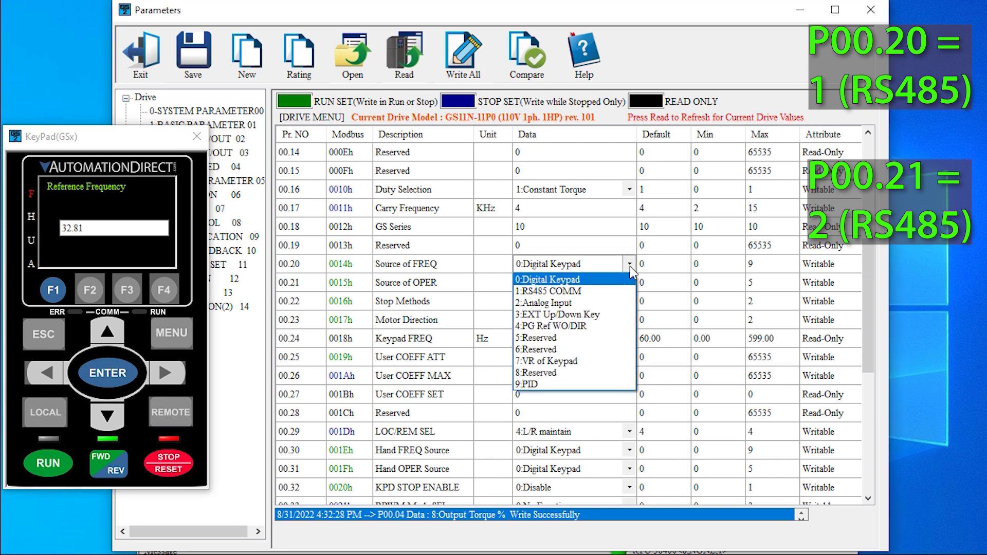
{"action": "left_click", "coordinate": [583, 291]}
{"action": "left_click", "coordinate": [627, 282]}
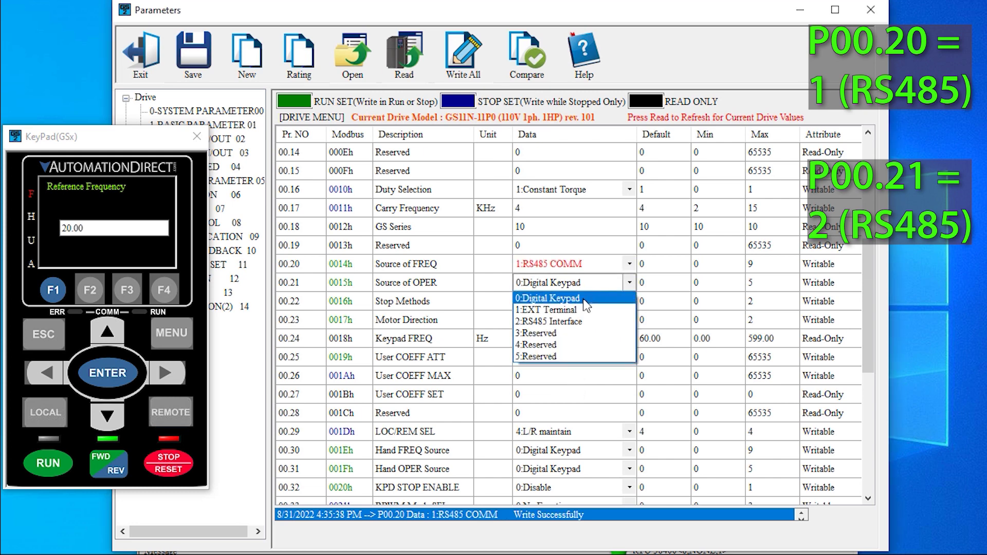
{"action": "left_click", "coordinate": [569, 323]}
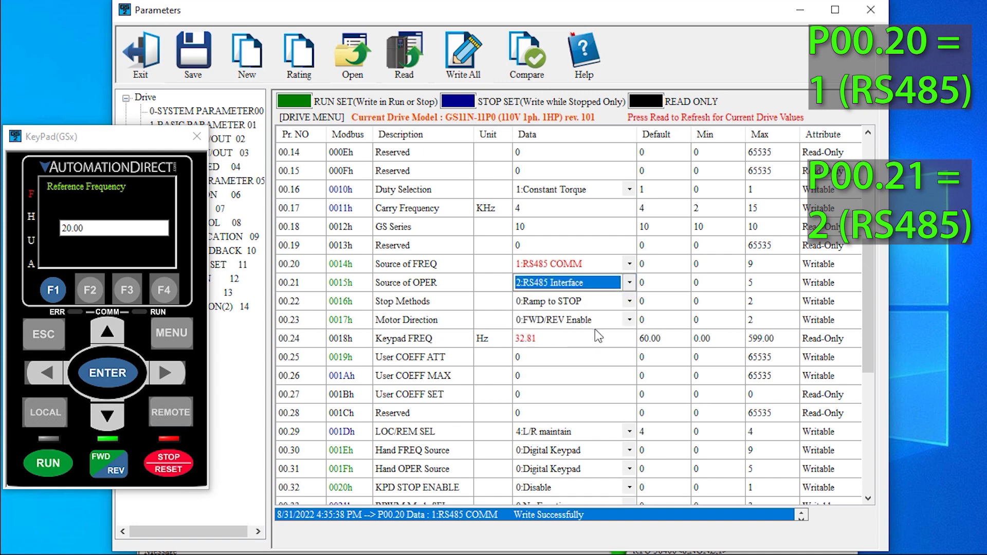
{"action": "left_click", "coordinate": [604, 350]}
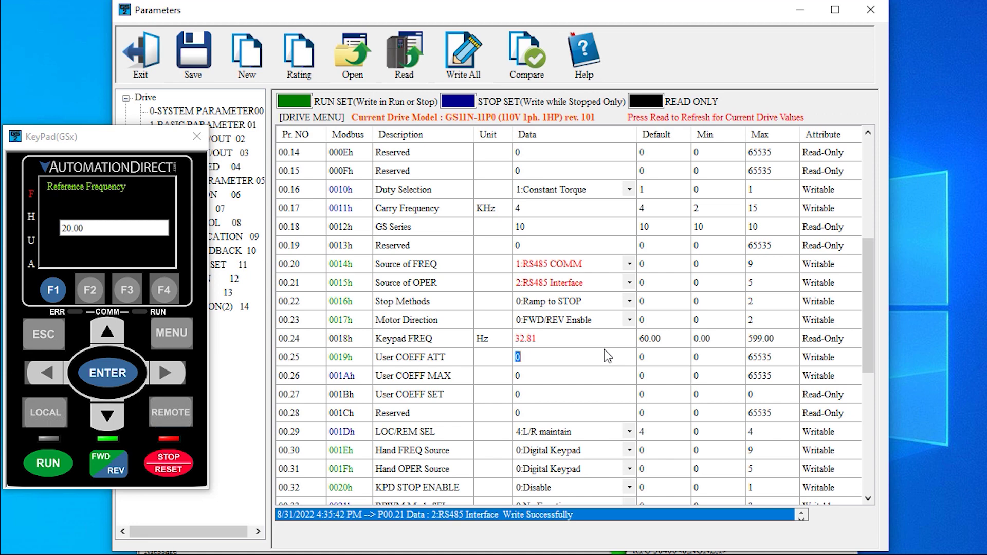
- Test running, switching direction and stopping the drive with the virtual keypad
{"action": "left_click", "coordinate": [50, 468]}
{"action": "left_click", "coordinate": [184, 465]}
{"action": "left_click", "coordinate": [176, 462]}
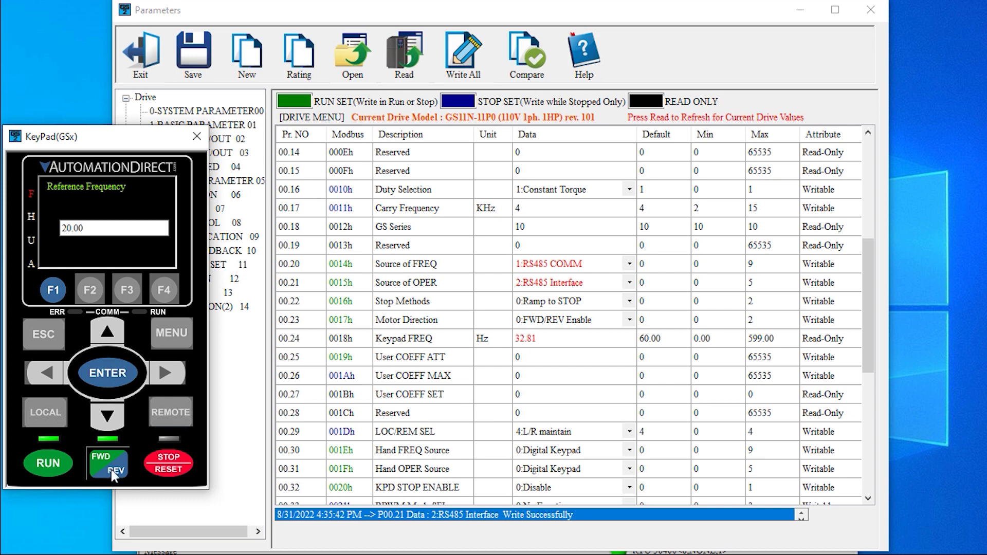
{"action": "left_click", "coordinate": [169, 470]}
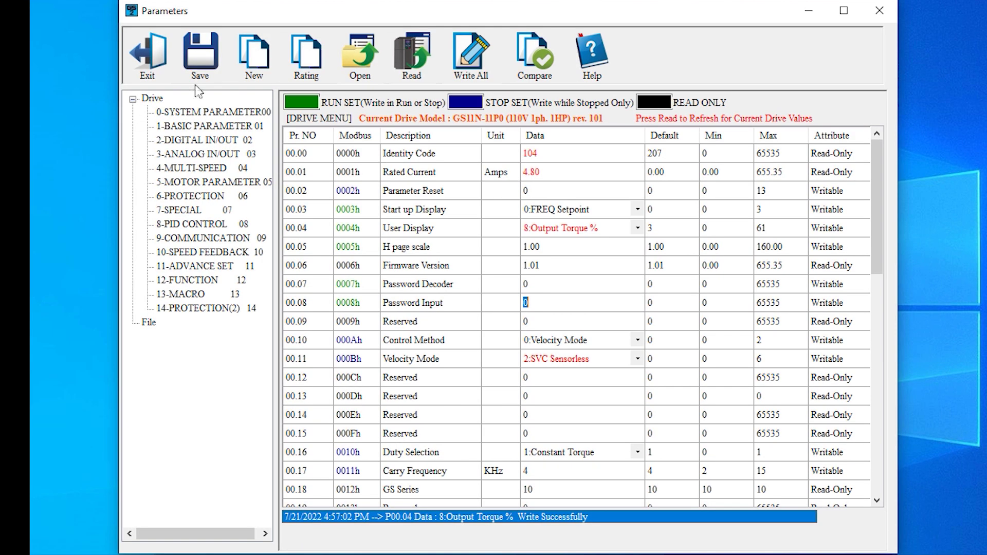
- Save the parameter table from the drive to the existing Excel file test1.xlsx
{"action": "left_click", "coordinate": [200, 51]}
{"action": "left_click", "coordinate": [523, 296]}
{"action": "left_click", "coordinate": [483, 311]}
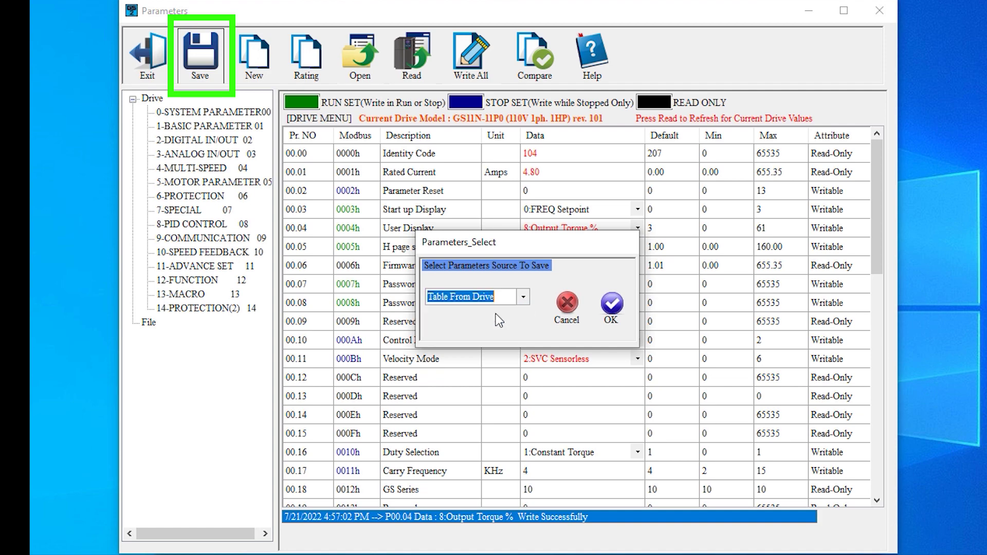
{"action": "left_click", "coordinate": [611, 304]}
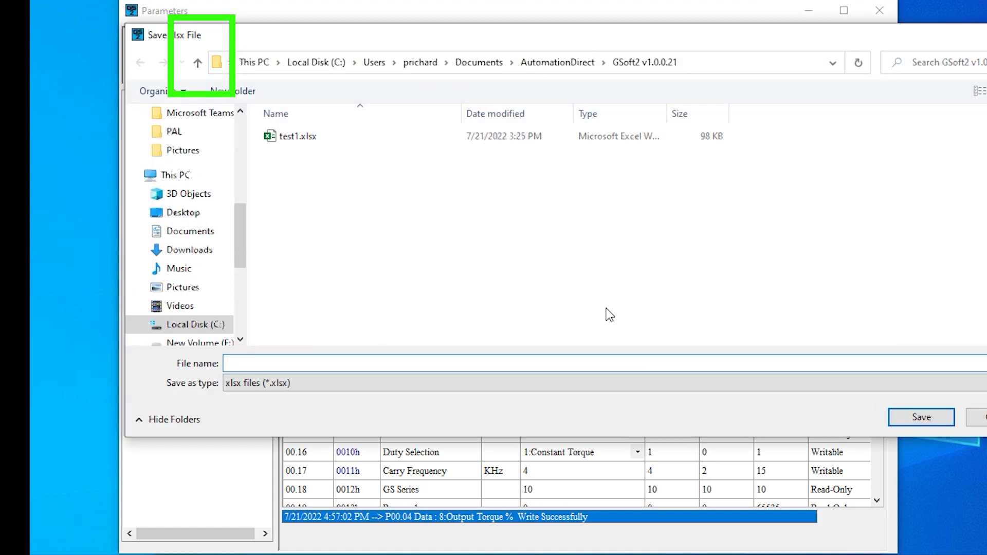
{"action": "left_click", "coordinate": [286, 133]}
{"action": "left_click", "coordinate": [922, 418]}
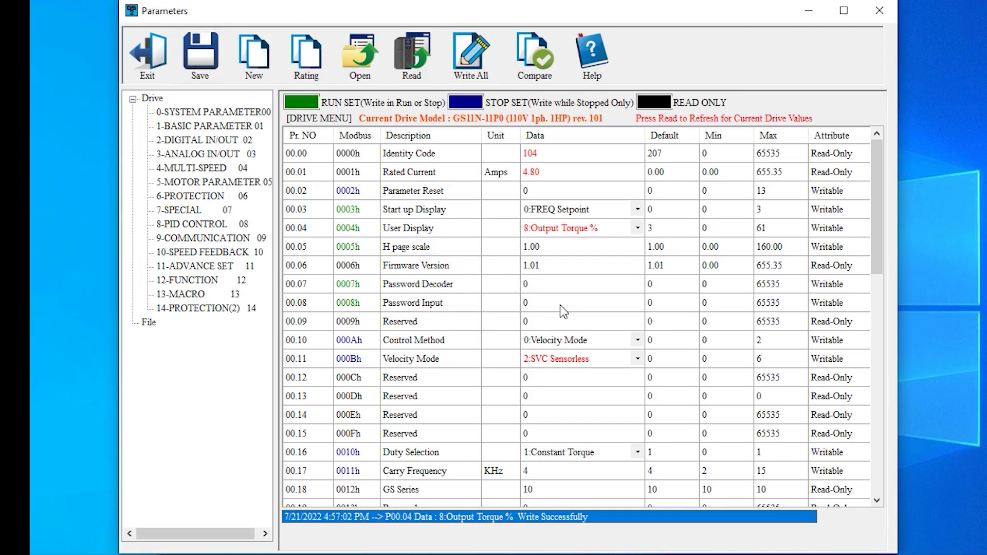
- Create a new parameter set for the GS13N-25P0 (230V 3ph. 5HP) rev. 101 drive and select its File group
{"action": "left_click", "coordinate": [275, 66]}
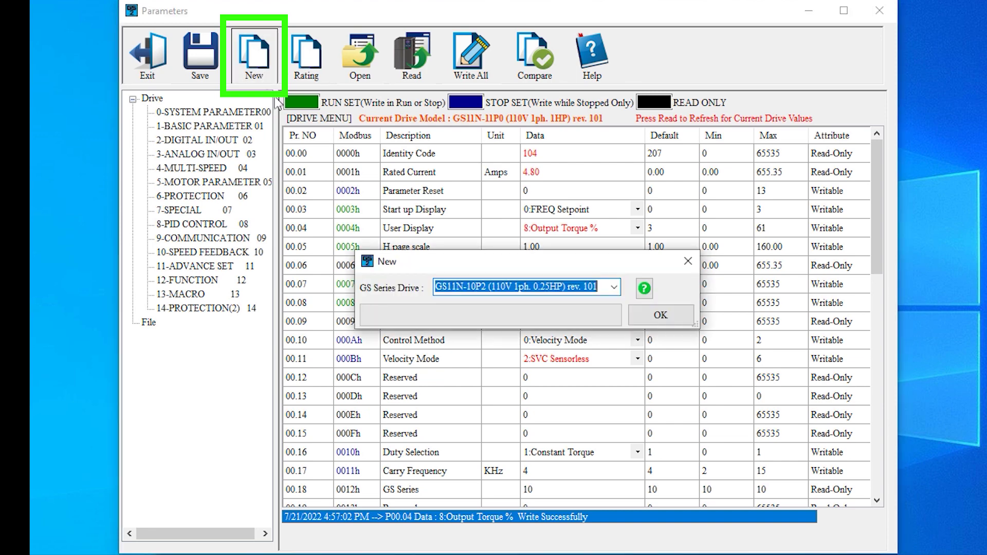
{"action": "left_click", "coordinate": [614, 289]}
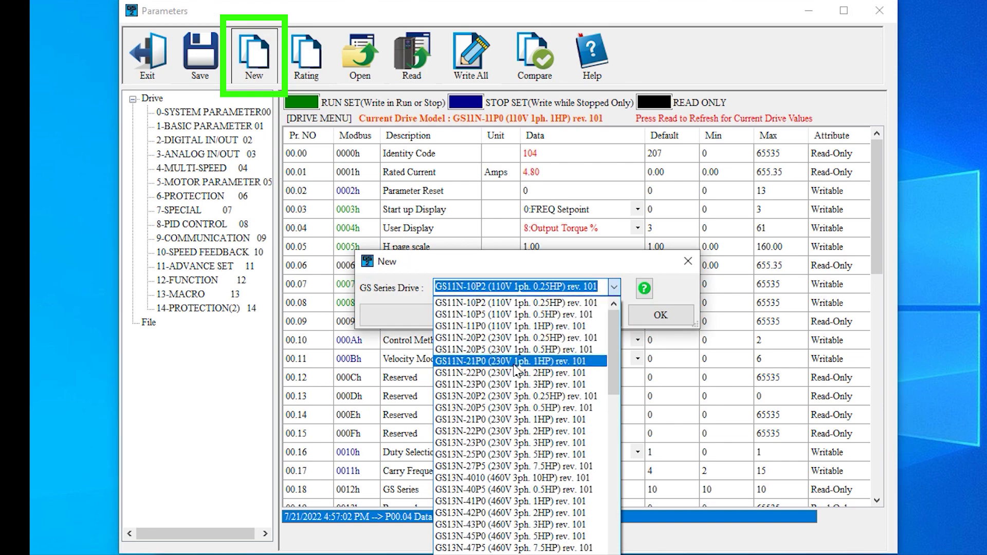
{"action": "left_click", "coordinate": [492, 455]}
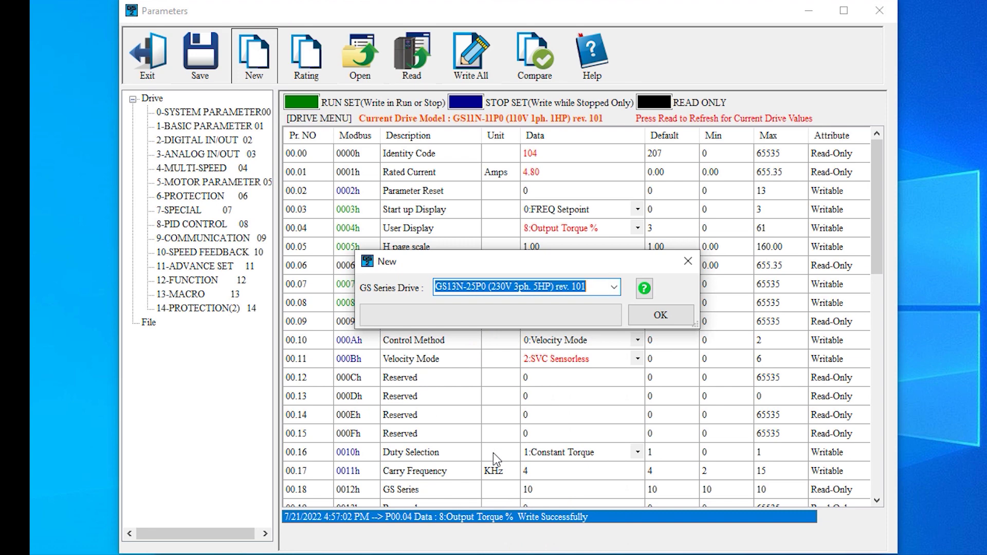
{"action": "left_click", "coordinate": [667, 320]}
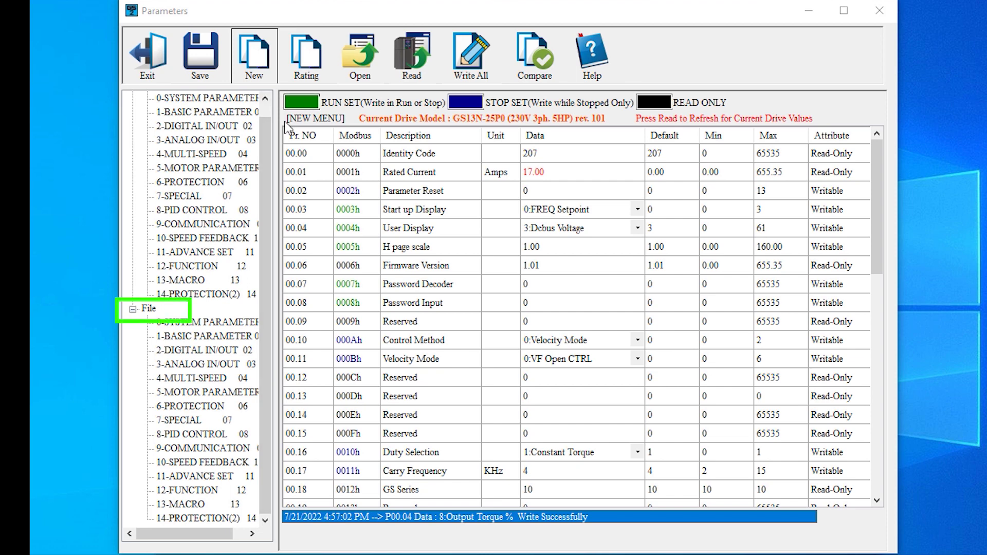
{"action": "left_click", "coordinate": [149, 309]}
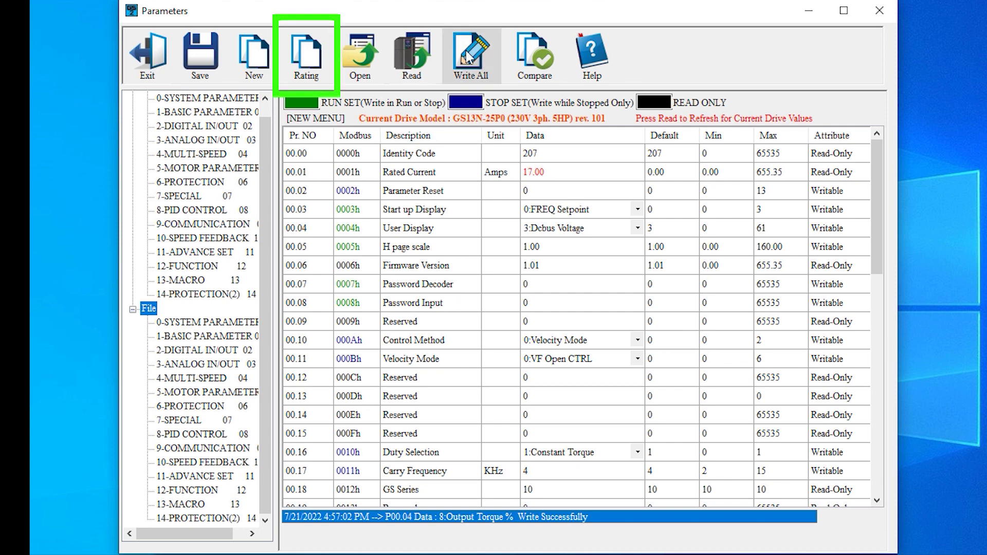
- Change the rating of the new parameter set to GS13N-21P0 (230V 3ph. 1HP) rev. 101
{"action": "left_click", "coordinate": [320, 67]}
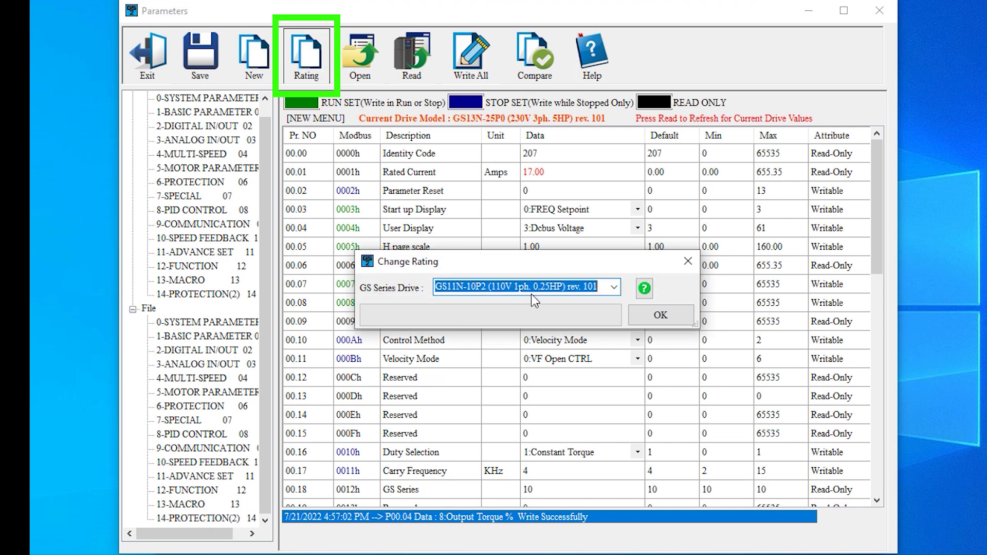
{"action": "left_click", "coordinate": [614, 288]}
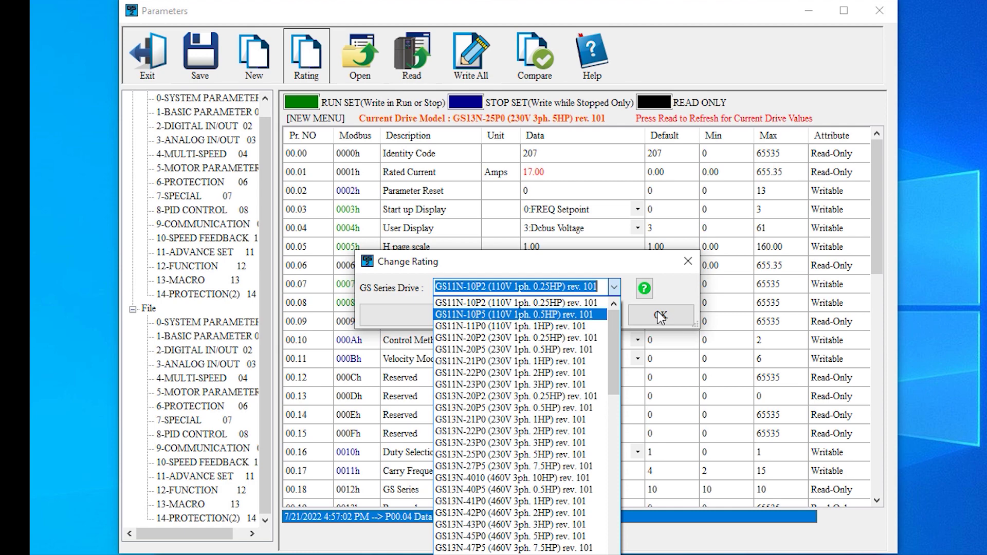
{"action": "left_click", "coordinate": [154, 311]}
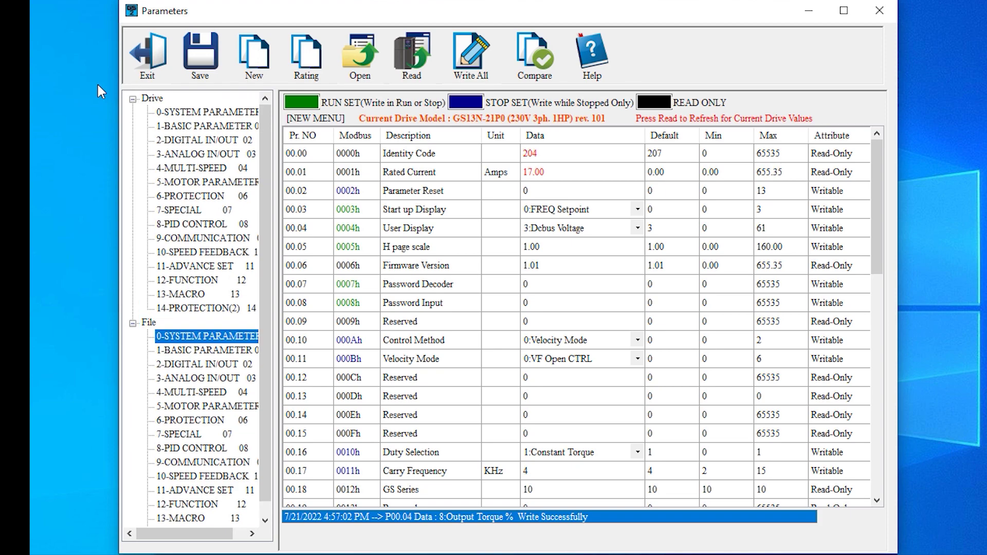
- Open the saved parameter file test1.xlsx
{"action": "left_click", "coordinate": [370, 56]}
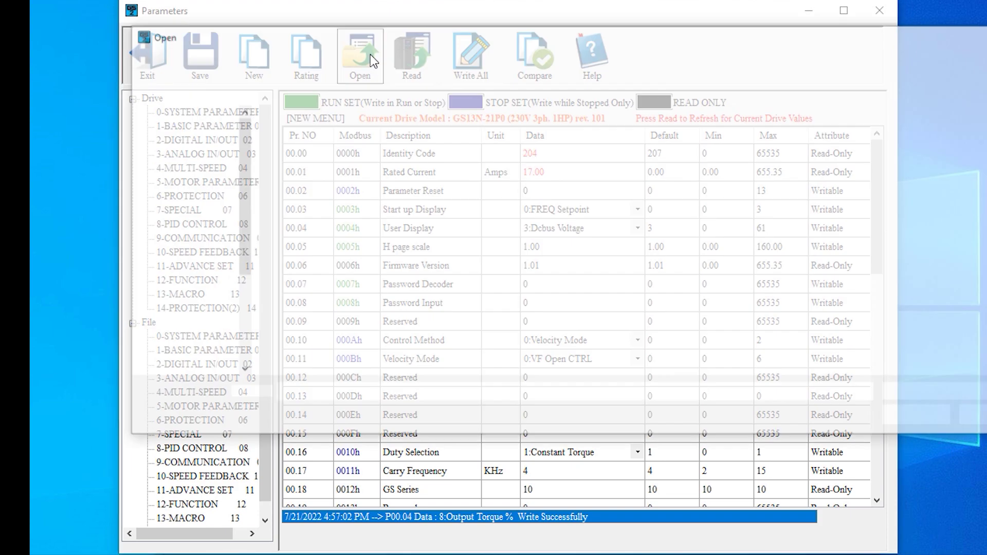
{"action": "left_click", "coordinate": [310, 137]}
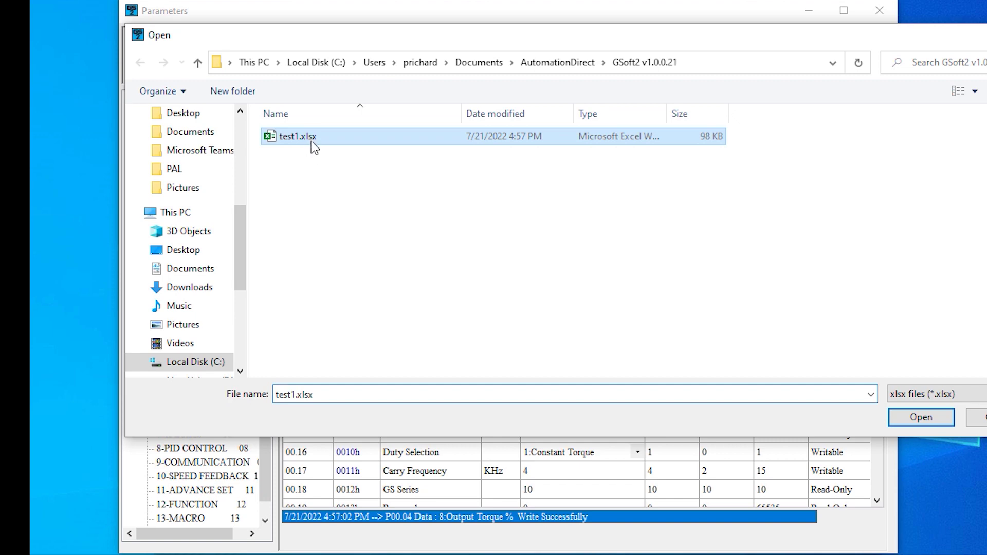
{"action": "left_click", "coordinate": [945, 418]}
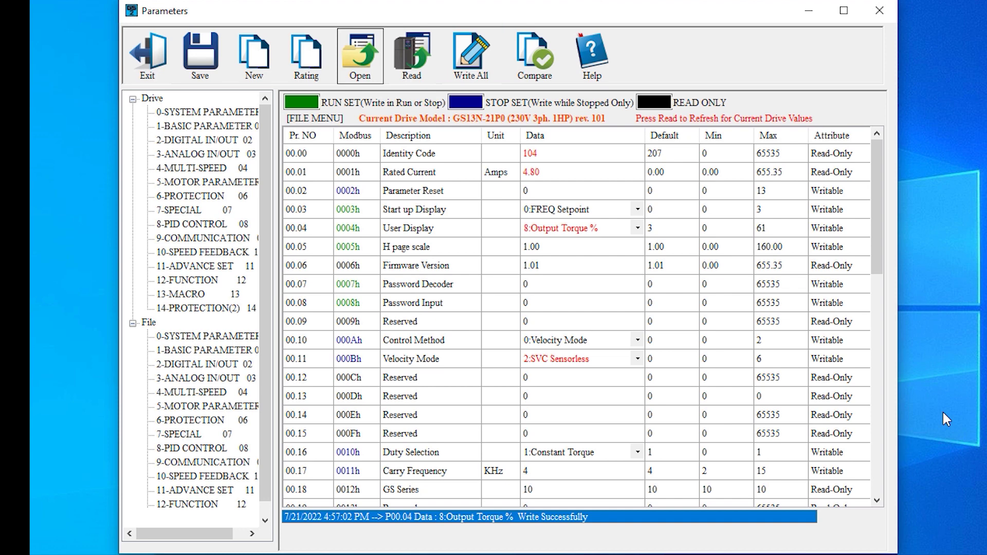
- Compare the drive's parameters with the opened file, examining the drive data, the file data and the drive-versus-file differences
{"action": "left_click", "coordinate": [531, 51]}
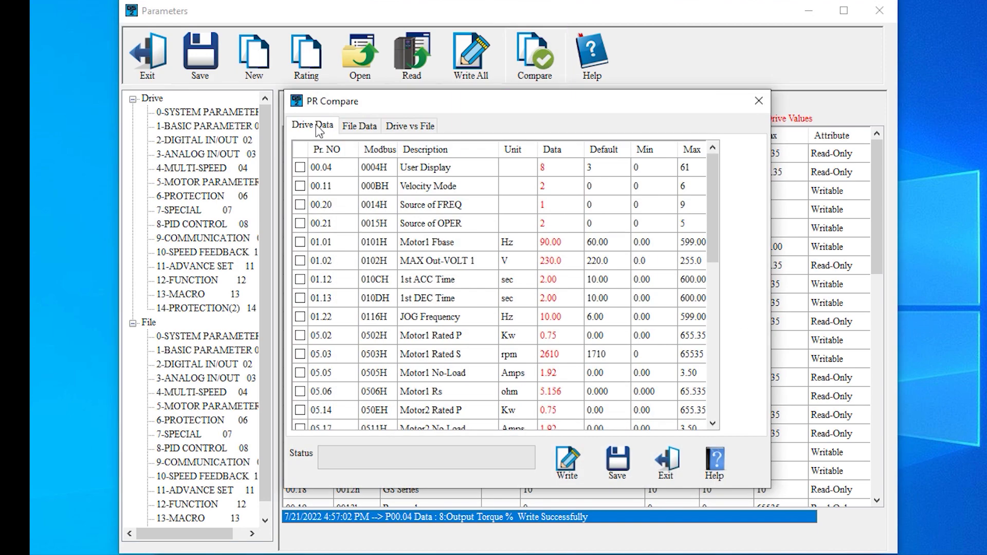
{"action": "left_click", "coordinate": [349, 127]}
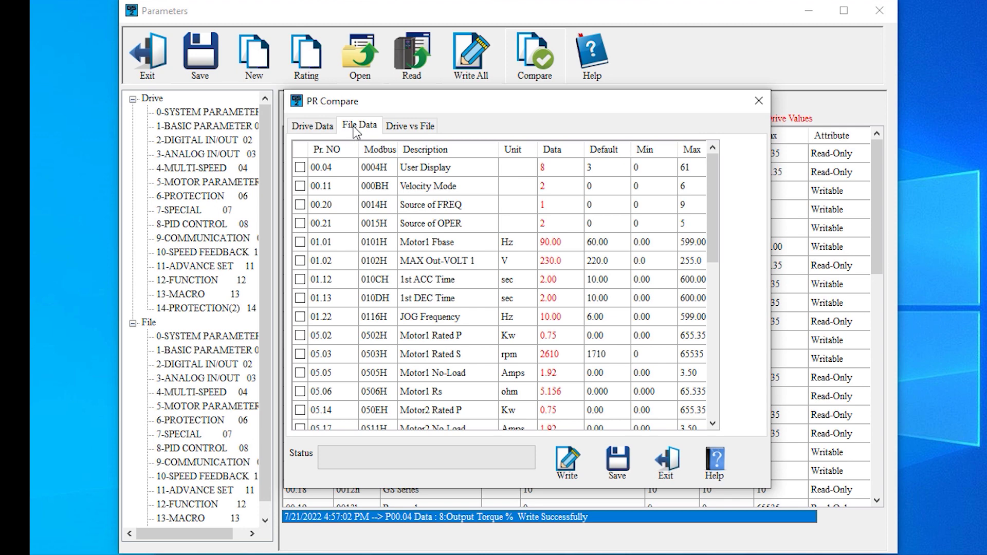
{"action": "left_click", "coordinate": [328, 127]}
{"action": "left_click", "coordinate": [357, 127]}
{"action": "left_click", "coordinate": [427, 127]}
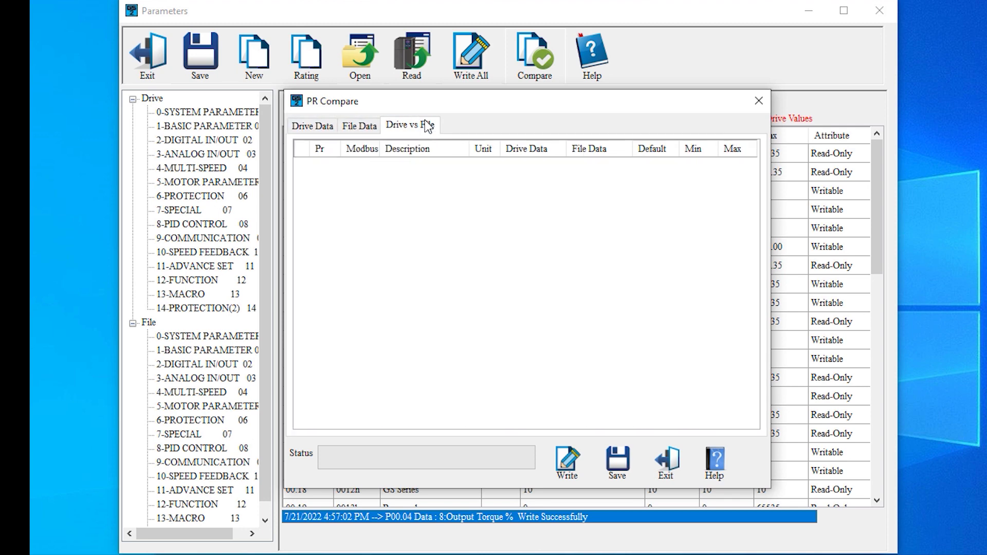